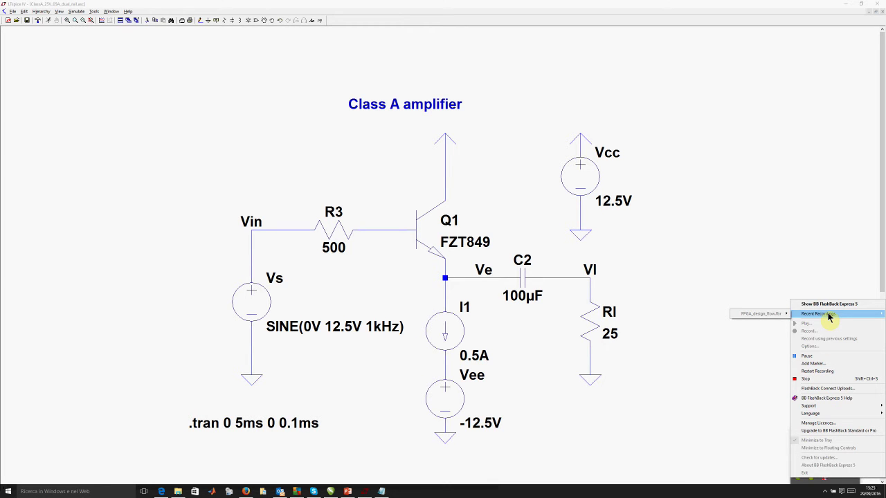
pyautogui.moveTo(836, 407)
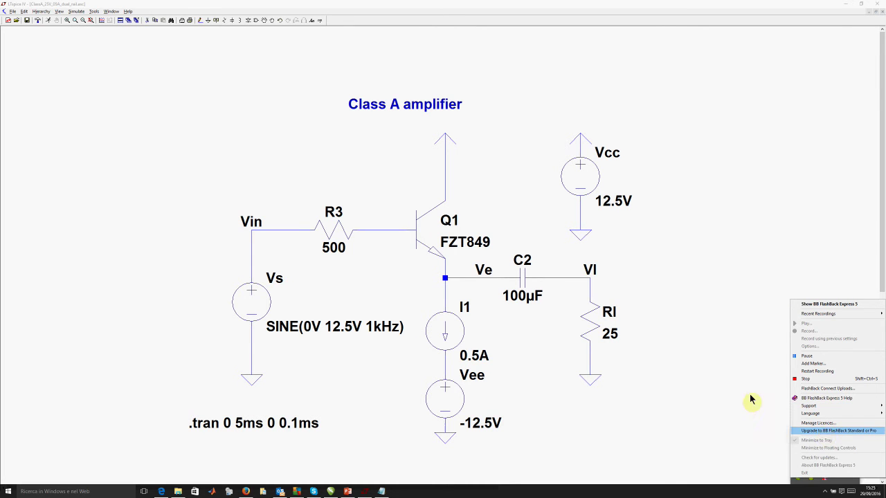
pyautogui.click(758, 289)
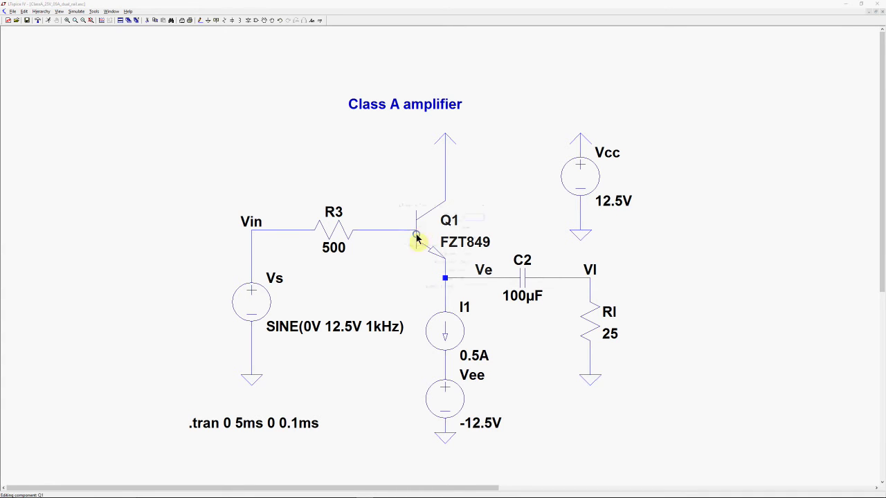
# - Look at the properties of transistor Q1 and at the list of bipolar transistors available to replace it
pyautogui.rightClick(422, 236)
pyautogui.click(459, 239)
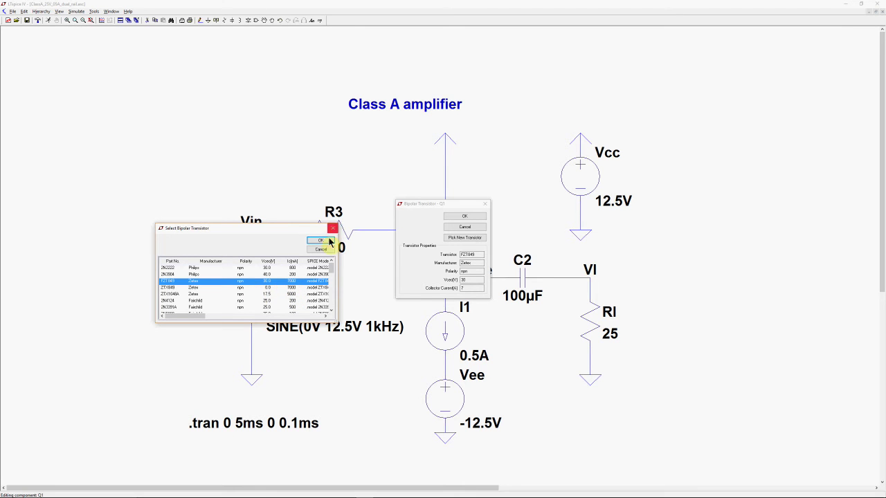
pyautogui.click(319, 240)
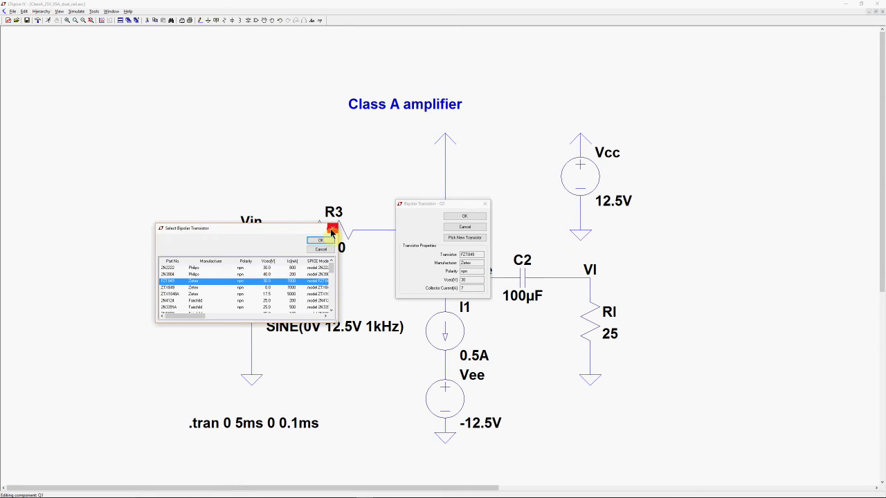
pyautogui.click(486, 205)
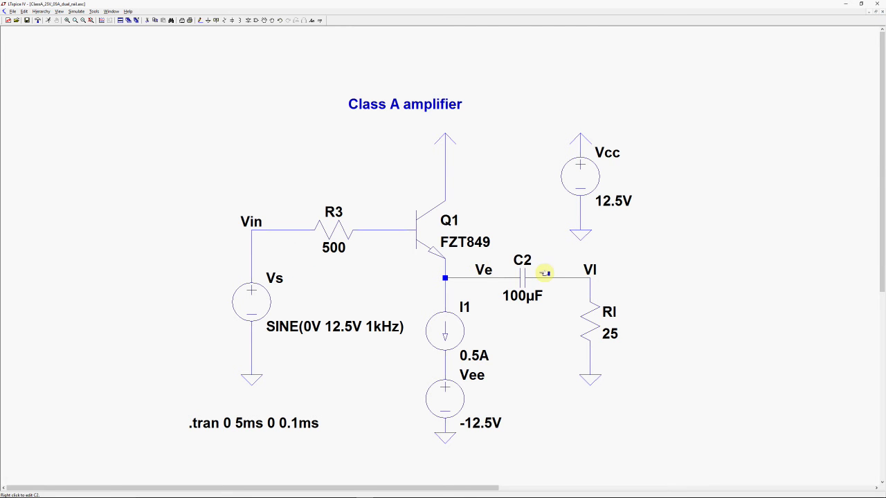
# - Run the transient simulation of the class A amplifier and open its SPICE error log
pyautogui.click(48, 20)
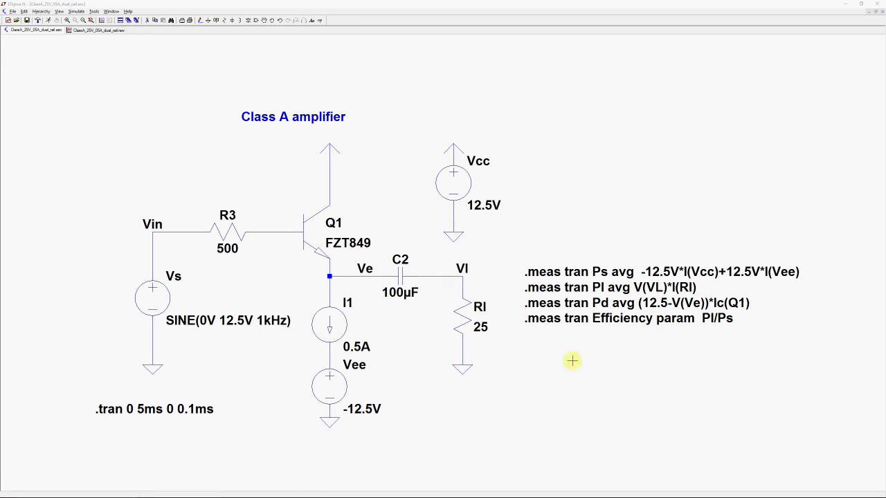
pyautogui.click(48, 23)
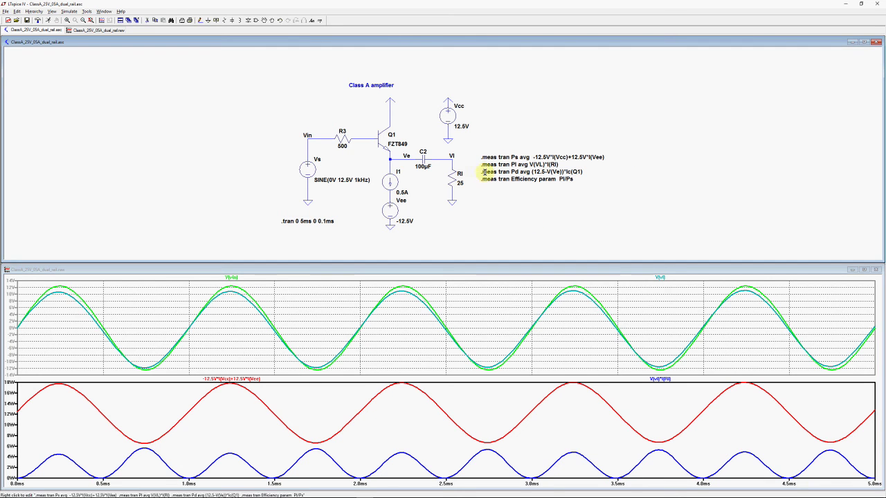
pyautogui.click(52, 12)
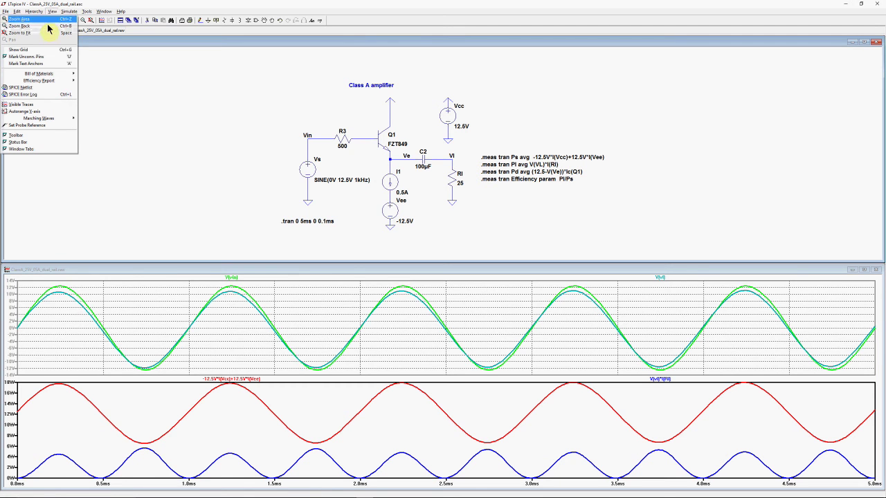
pyautogui.click(44, 93)
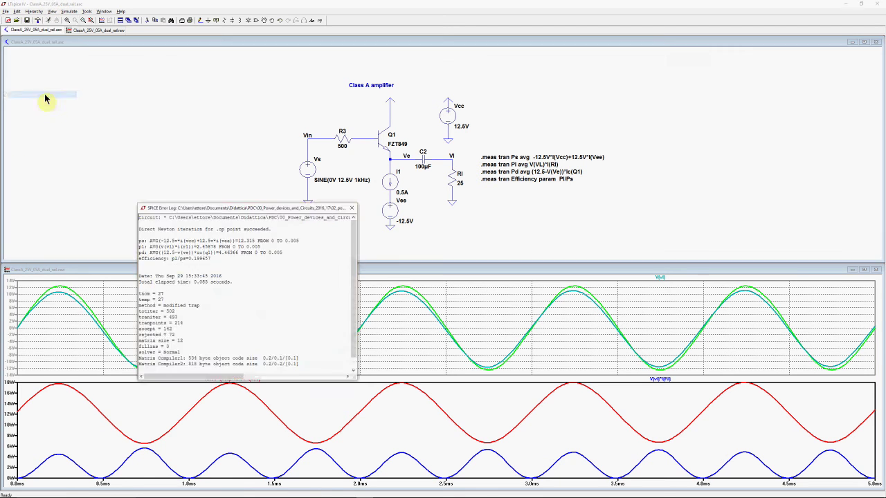
# - Examine the average supply, load and dissipated power and the efficiency in the error log, and close the log and the waveform plot
pyautogui.moveTo(137, 240); pyautogui.dragTo(254, 270)
pyautogui.moveTo(229, 207); pyautogui.dragTo(468, 178)
pyautogui.click(424, 217)
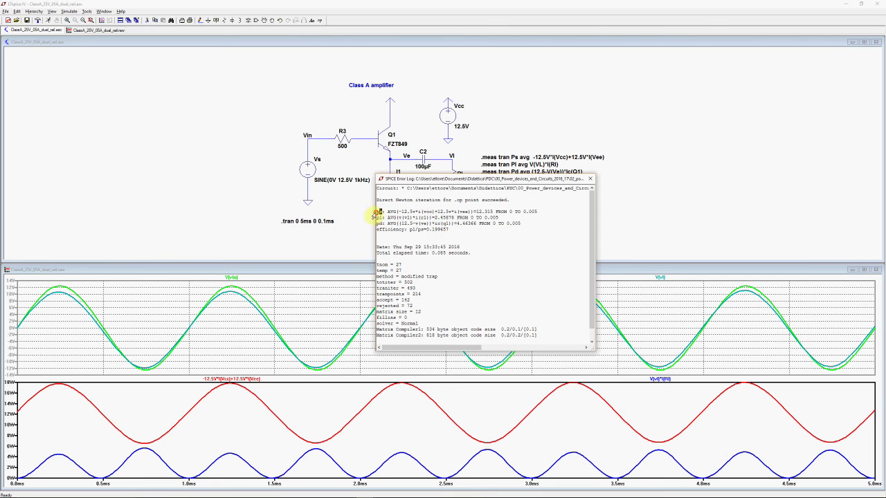
pyautogui.moveTo(476, 212); pyautogui.dragTo(497, 213)
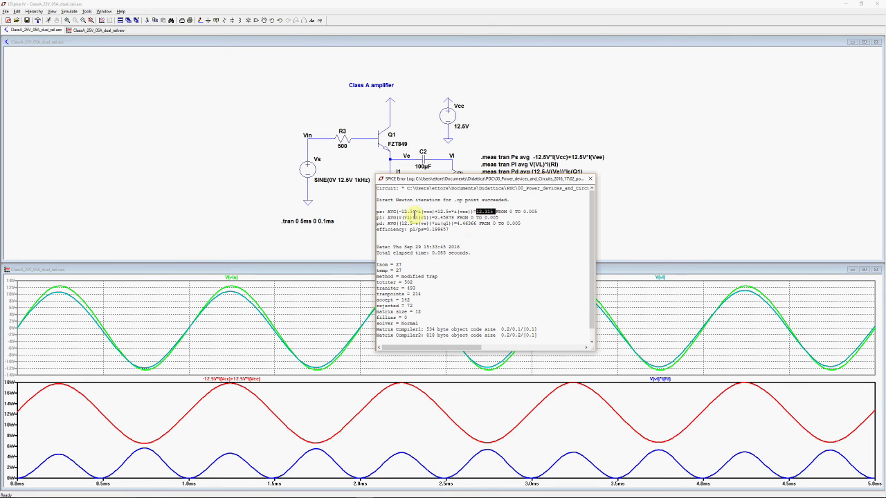
pyautogui.click(378, 218)
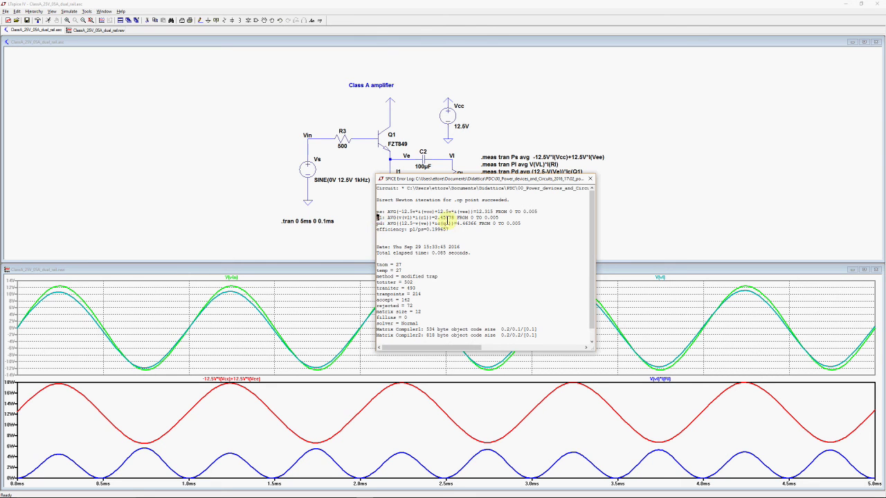
pyautogui.moveTo(435, 217); pyautogui.dragTo(447, 218)
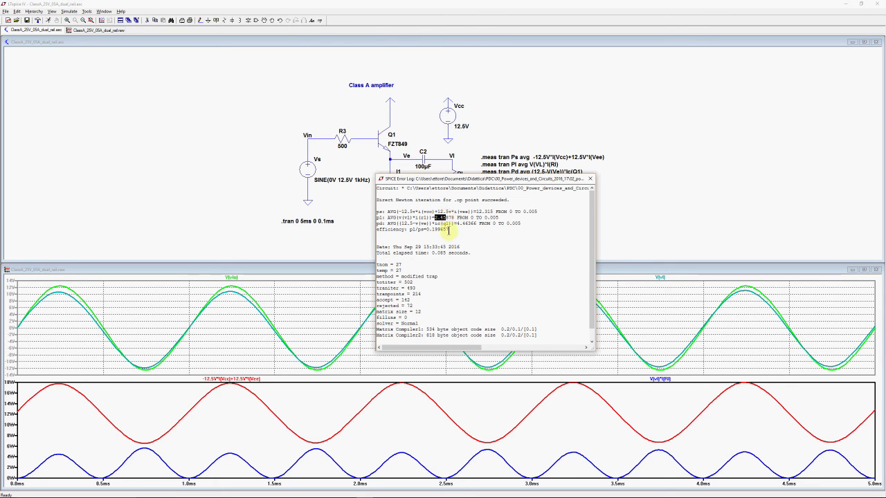
pyautogui.moveTo(377, 223); pyautogui.dragTo(476, 225)
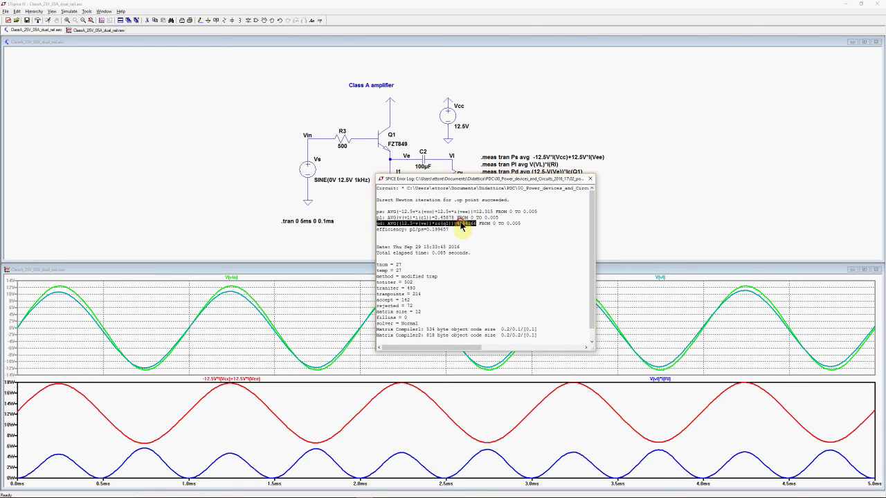
pyautogui.click(463, 224)
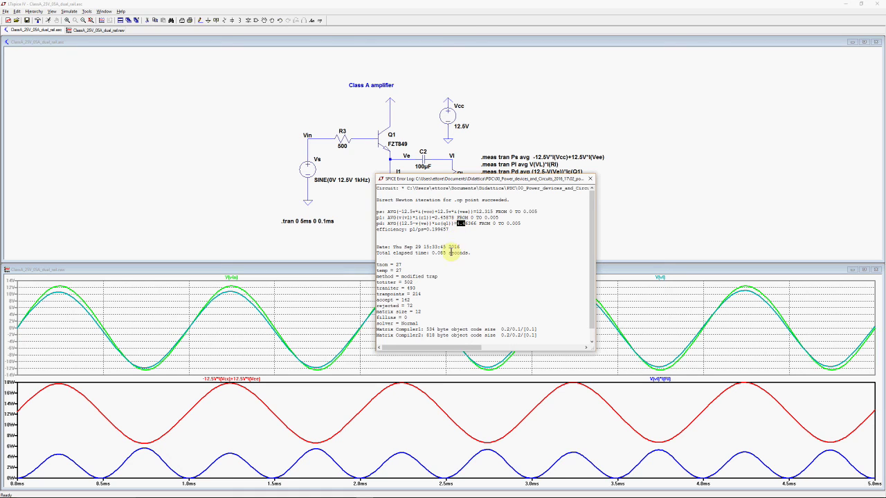
pyautogui.click(408, 230)
pyautogui.moveTo(409, 230); pyautogui.dragTo(448, 229)
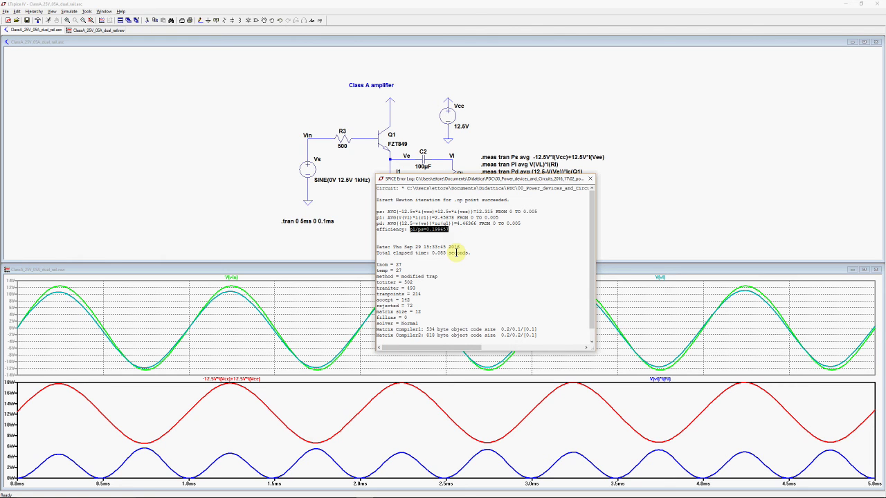
pyautogui.click(589, 181)
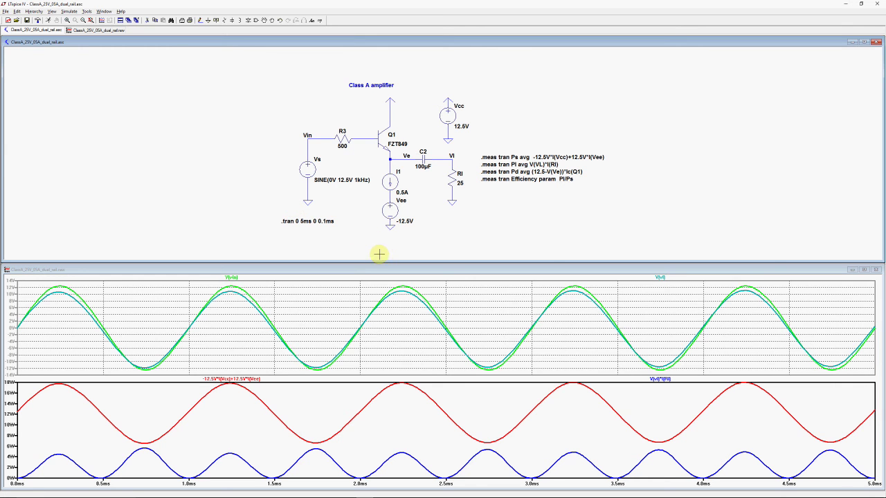
pyautogui.click(877, 270)
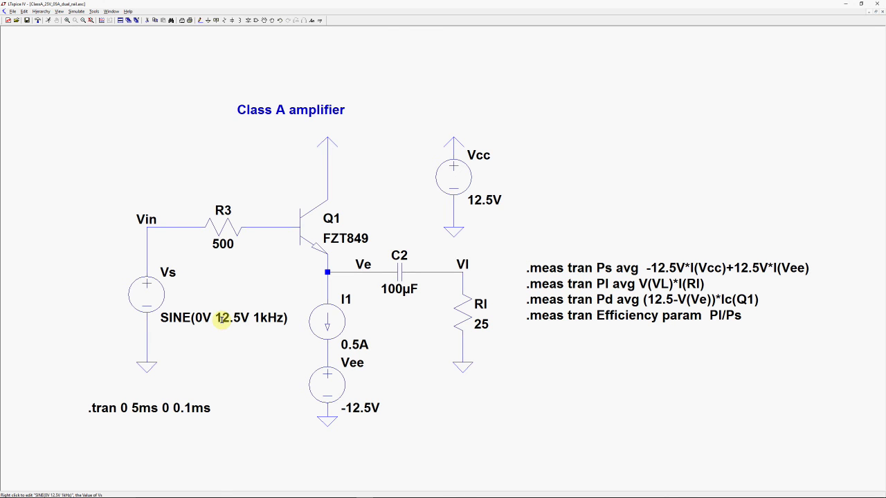
# - Set the sine amplitude of source Vs to 25V and rerun the transient simulation
pyautogui.rightClick(222, 318)
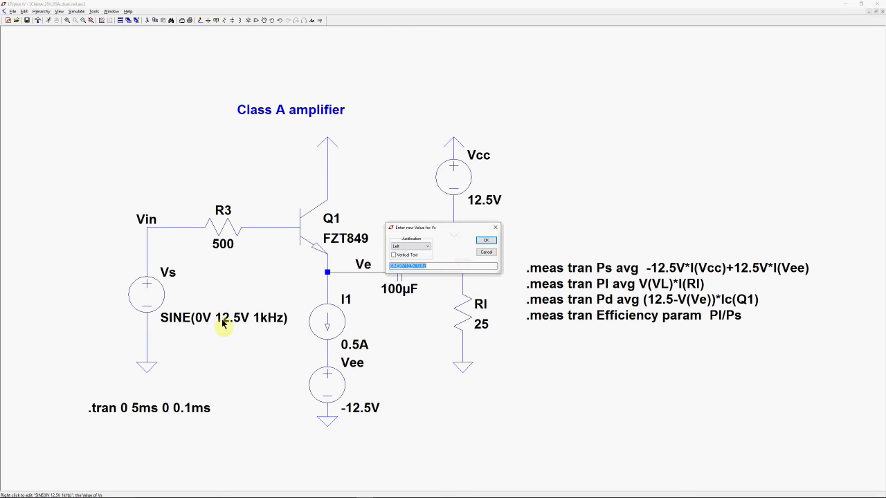
pyautogui.click(437, 265)
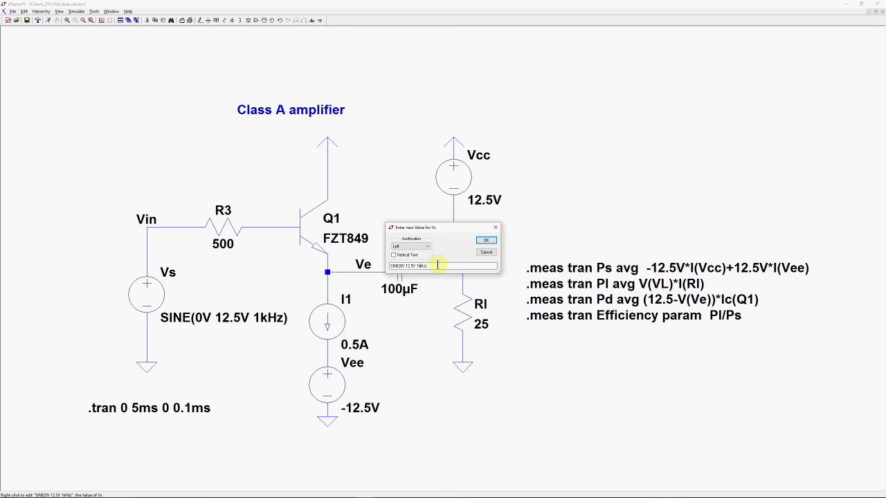
pyautogui.press('BackSpace')
pyautogui.press('BackSpace')
pyautogui.press('BackSpace')
pyautogui.press('BackSpace')
pyautogui.write('35')
pyautogui.press('Return')
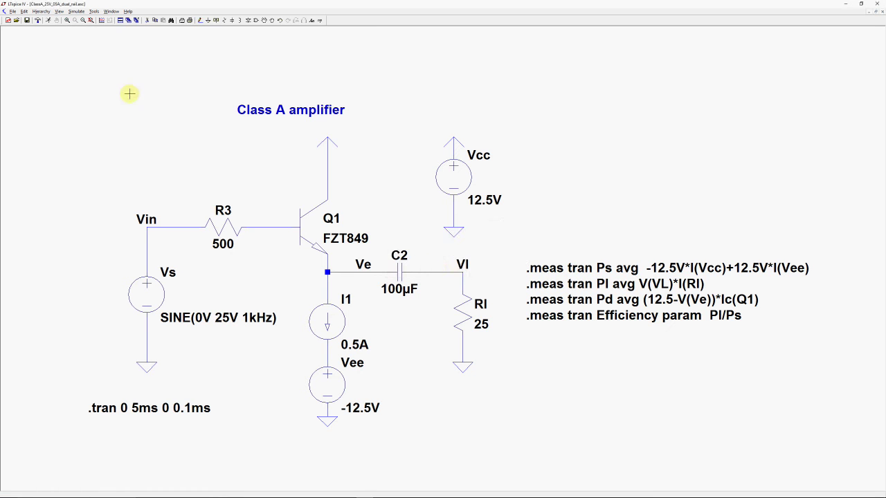
pyautogui.click(50, 20)
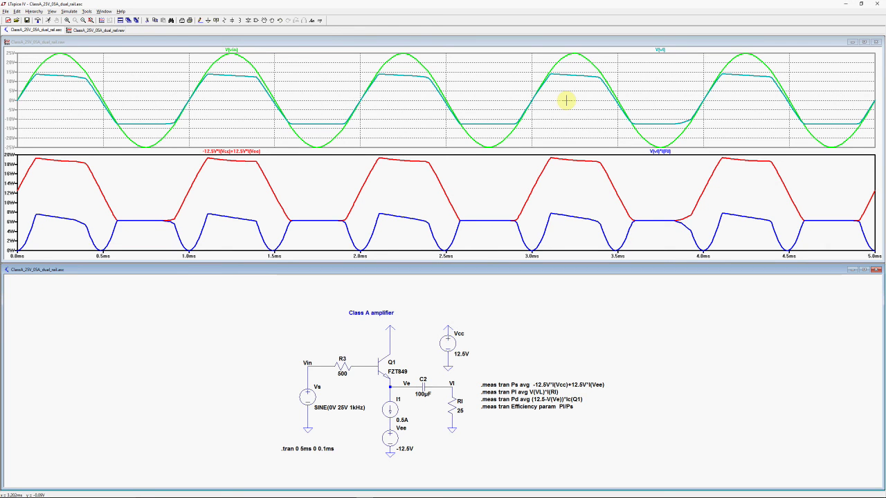
# - Set the sine amplitude of source Vs to 15V and rerun the transient simulation
pyautogui.rightClick(342, 411)
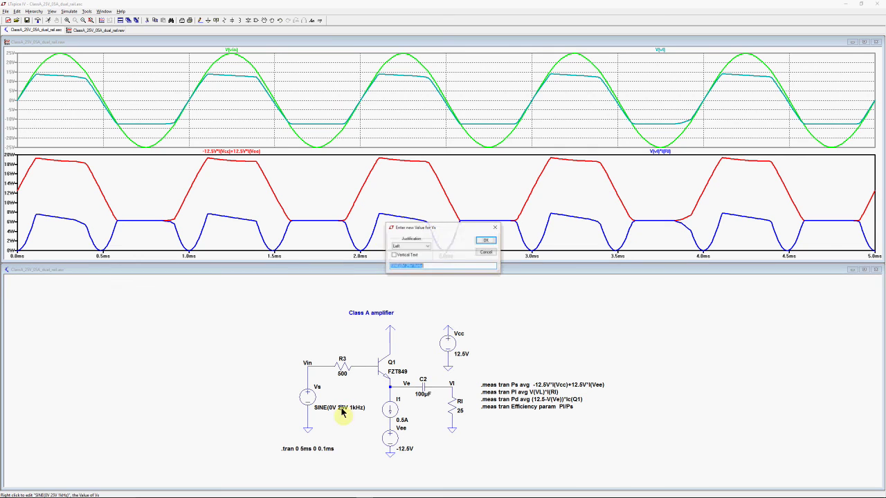
pyautogui.click(435, 265)
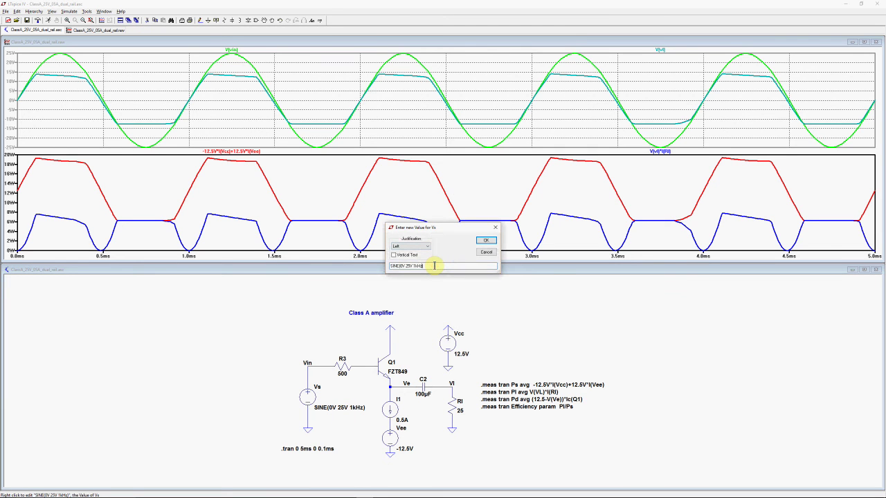
pyautogui.press('BackSpace')
pyautogui.press('BackSpace')
pyautogui.write('15')
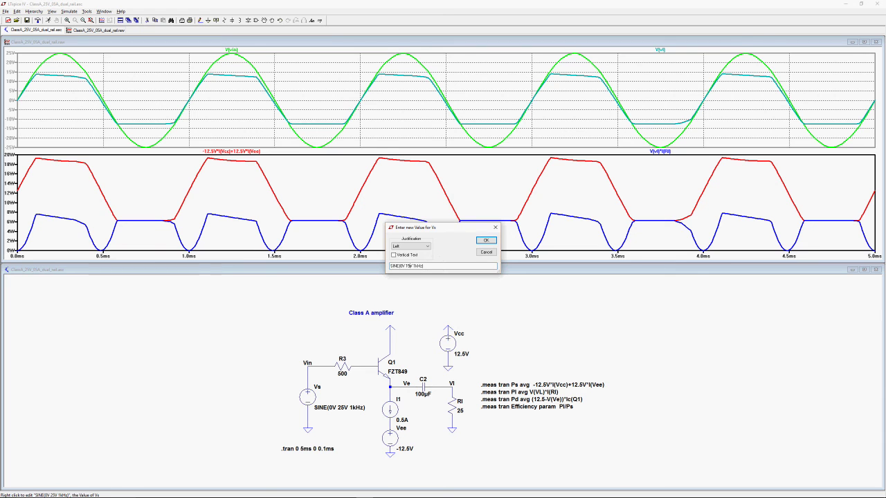
pyautogui.click(486, 241)
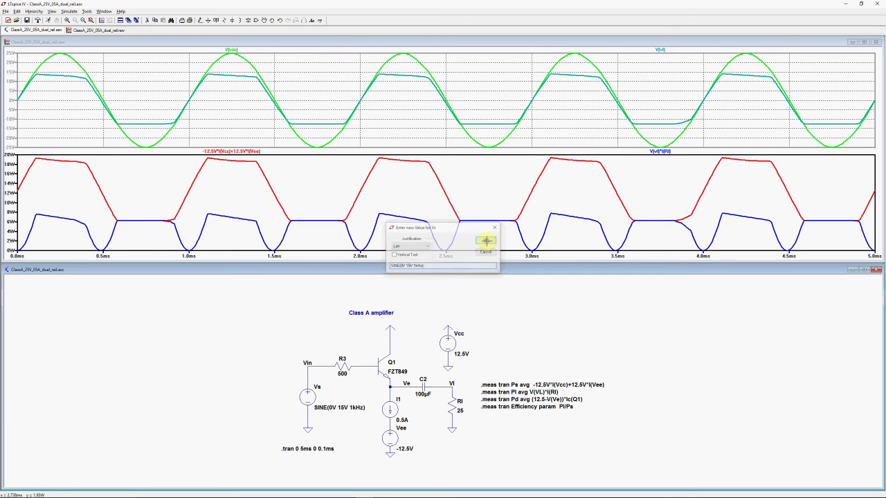
pyautogui.click(49, 20)
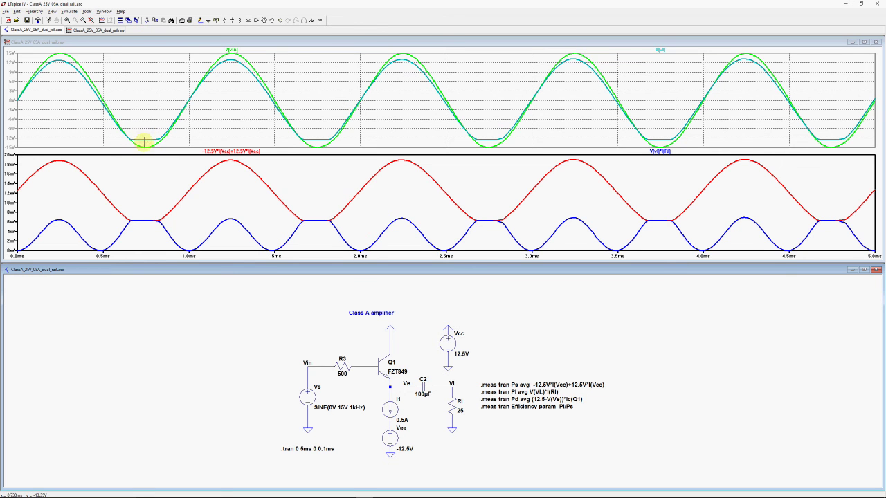
# - Set the sine amplitude of source Vs to 13V and rerun the transient simulation
pyautogui.rightClick(342, 408)
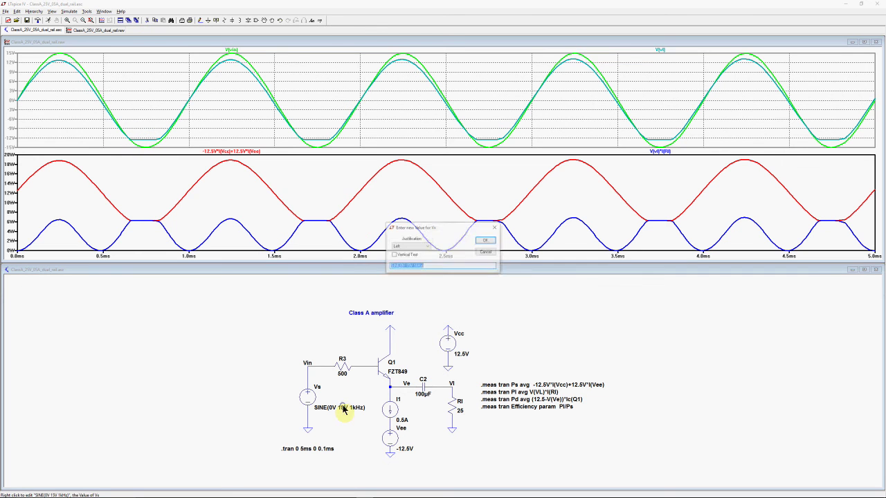
pyautogui.click(411, 266)
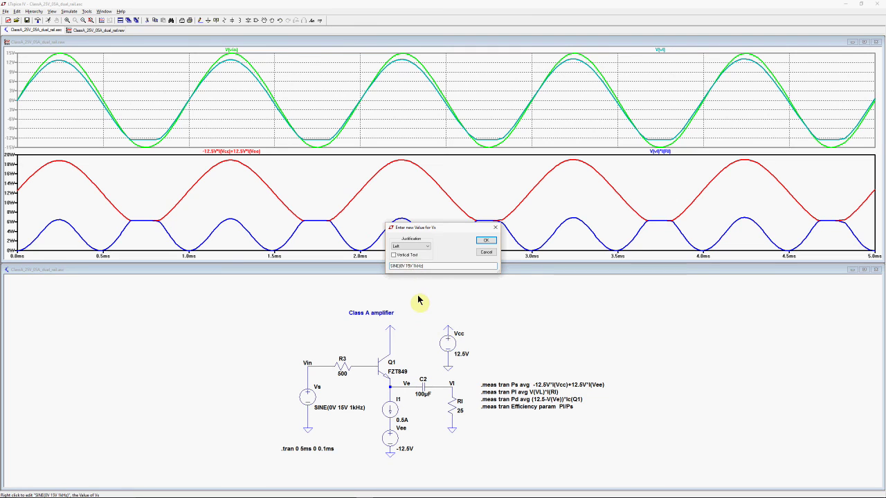
pyautogui.press('BackSpace')
pyautogui.press('BackSpace')
pyautogui.write('13')
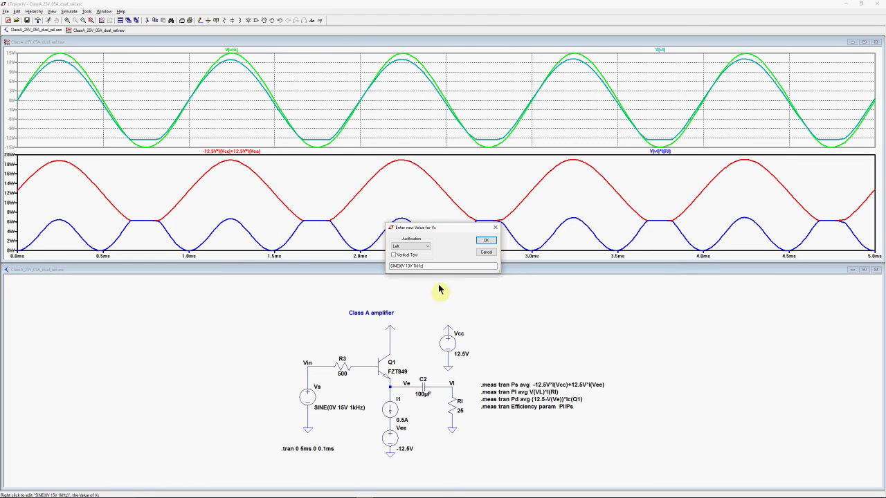
pyautogui.click(486, 240)
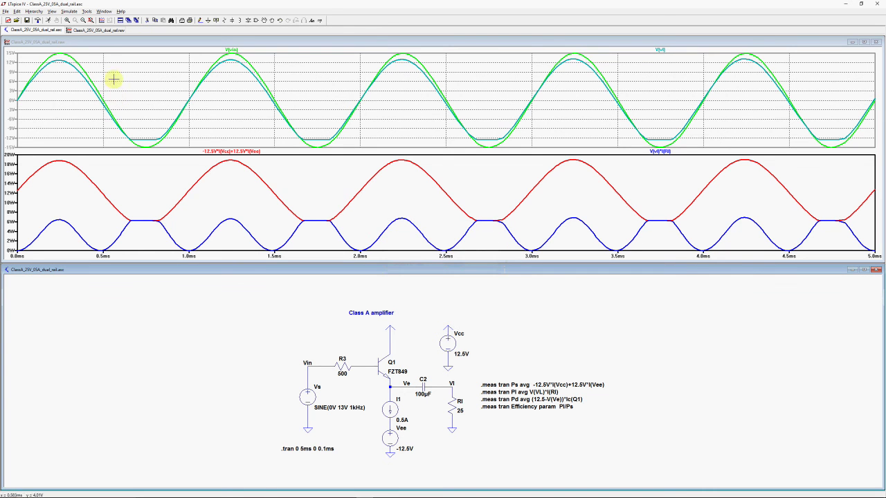
pyautogui.click(48, 20)
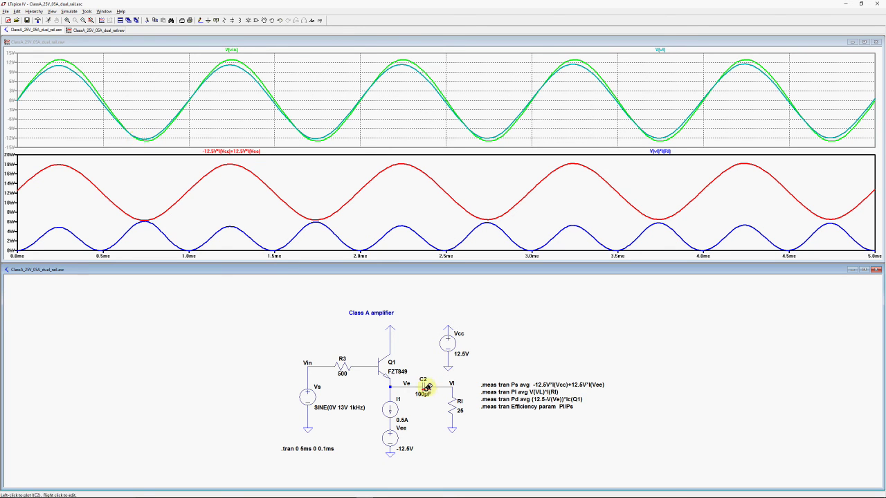
# - Check the measured efficiency of the new run in the SPICE error log and close the log
pyautogui.hotkey('ctrl', 'l')
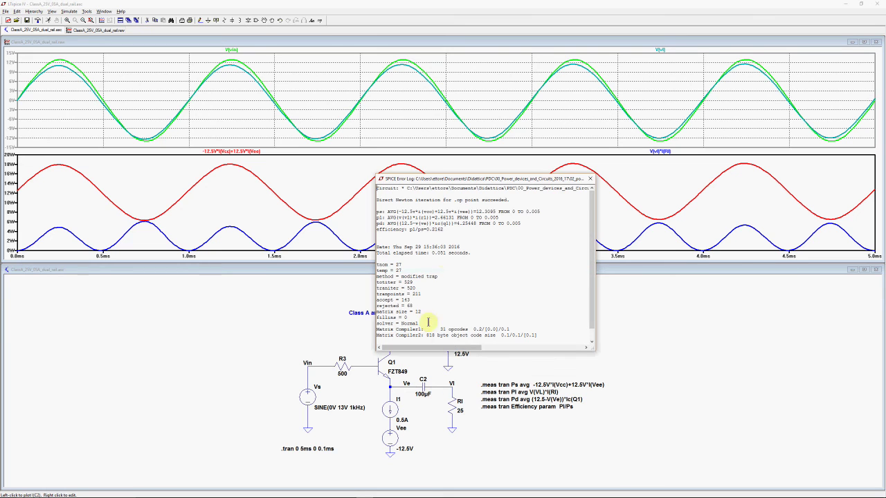
pyautogui.moveTo(426, 230); pyautogui.dragTo(446, 231)
pyautogui.click(589, 179)
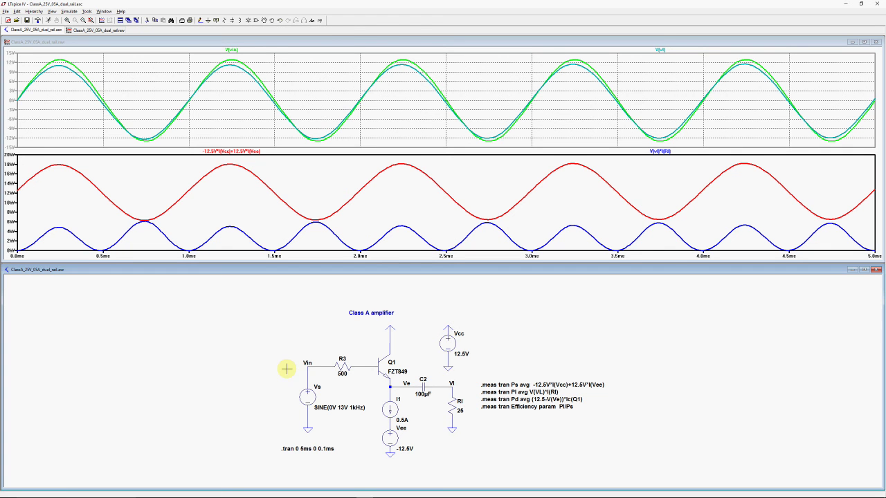
# - Set the sine amplitude of source Vs to 5V and rerun the transient simulation
pyautogui.rightClick(342, 410)
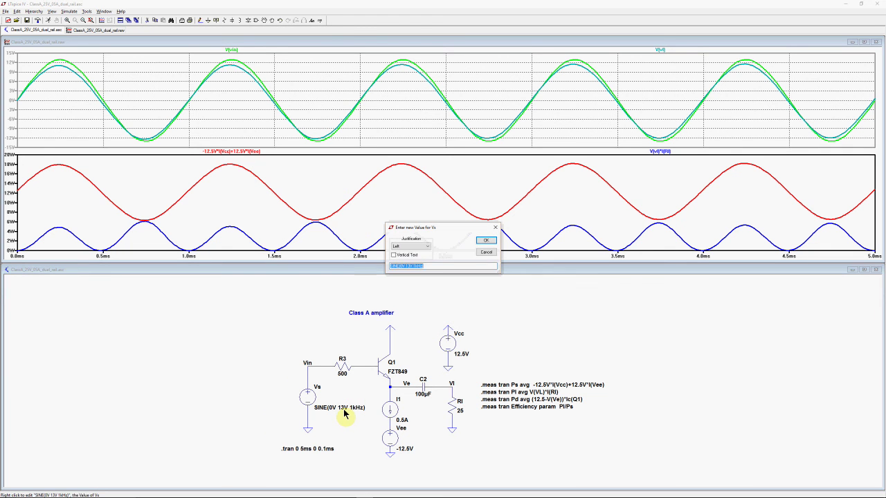
pyautogui.press('End')
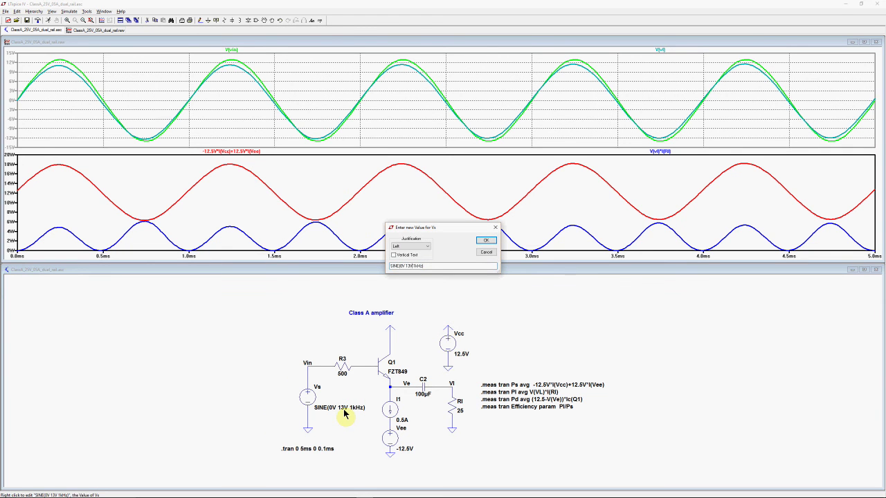
pyautogui.press('Left')
pyautogui.press('Left')
pyautogui.press('Left')
pyautogui.press('Left')
pyautogui.press('Left')
pyautogui.press('Left')
pyautogui.press('BackSpace')
pyautogui.press('BackSpace')
pyautogui.write('5')
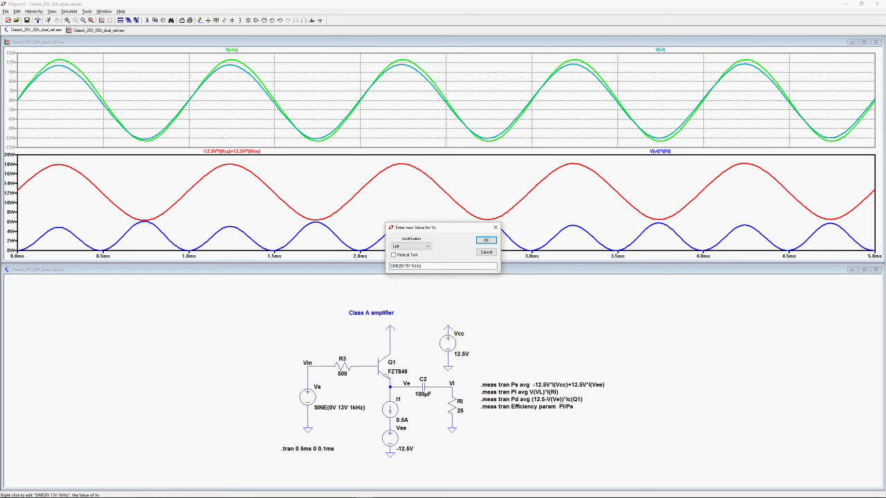
pyautogui.click(481, 241)
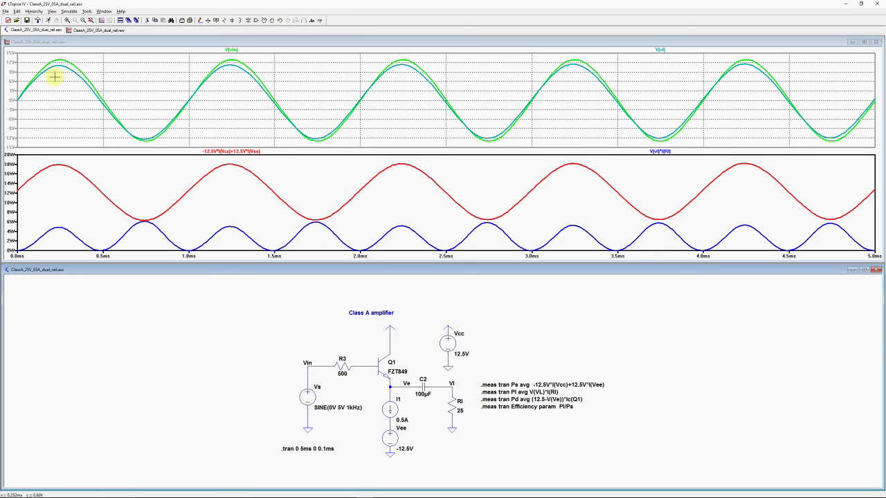
pyautogui.click(50, 22)
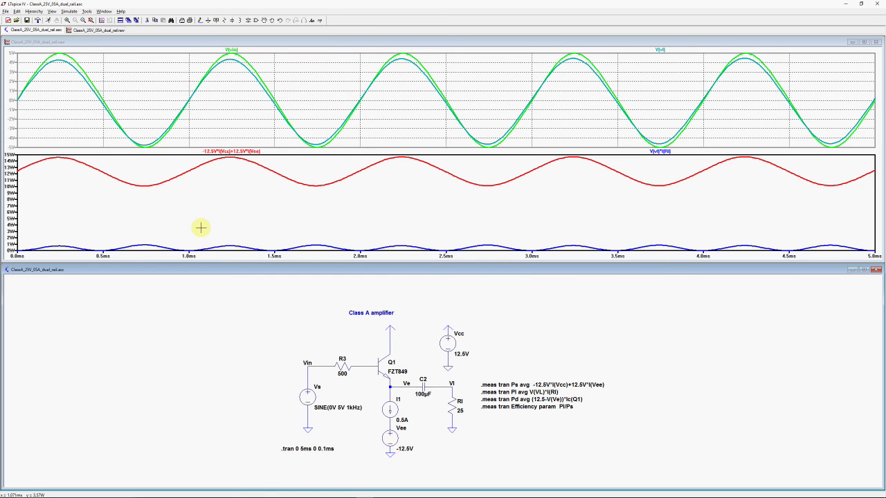
# - Check the measured efficiency and transistor power dissipation Pd in the SPICE error log, and close the log
pyautogui.hotkey('ctrl', 'l')
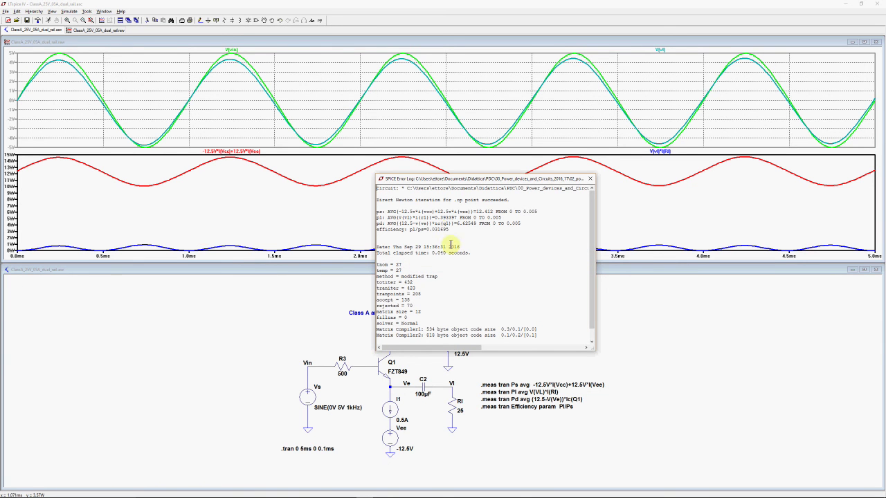
pyautogui.moveTo(438, 228); pyautogui.dragTo(427, 230)
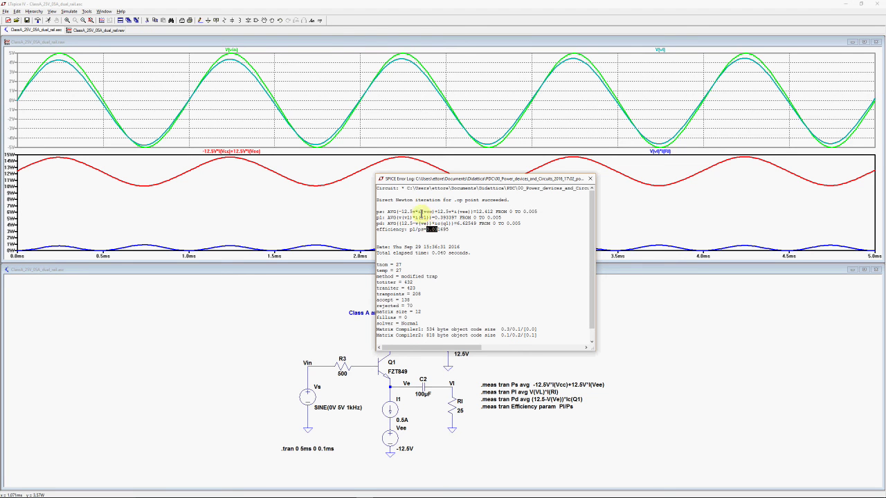
pyautogui.moveTo(456, 223); pyautogui.dragTo(476, 224)
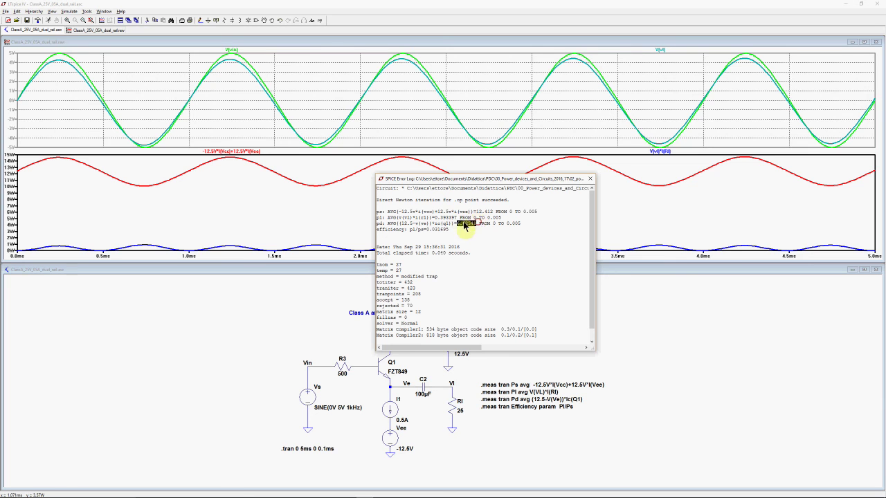
pyautogui.click(457, 224)
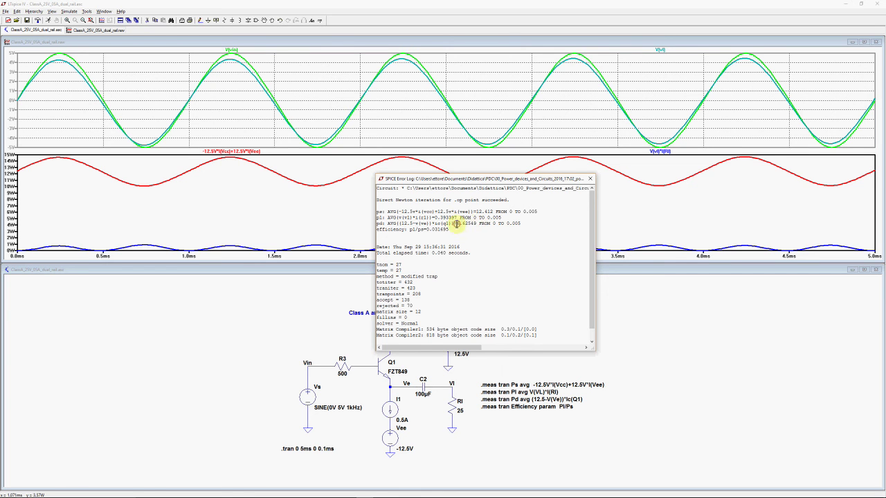
pyautogui.click(591, 180)
# - Set the sine amplitude of source Vs to 0V and rerun the transient simulation
pyautogui.rightClick(342, 413)
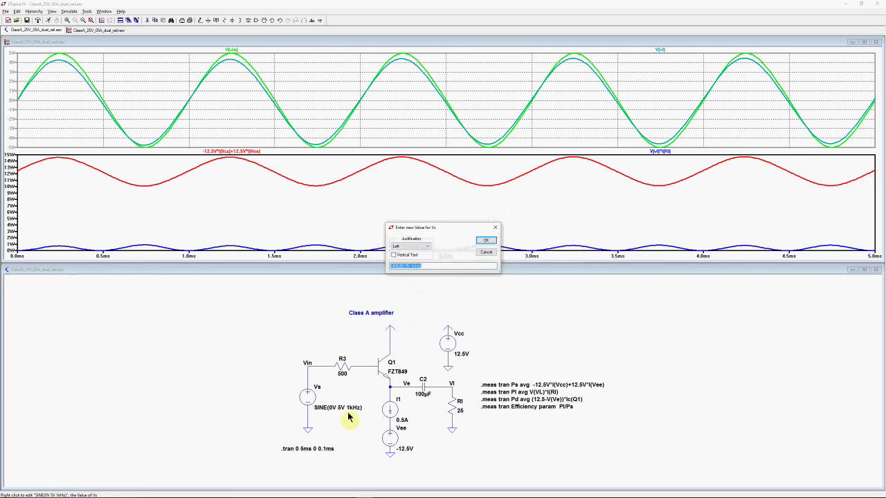
pyautogui.click(409, 266)
pyautogui.press('BackSpace')
pyautogui.write('0')
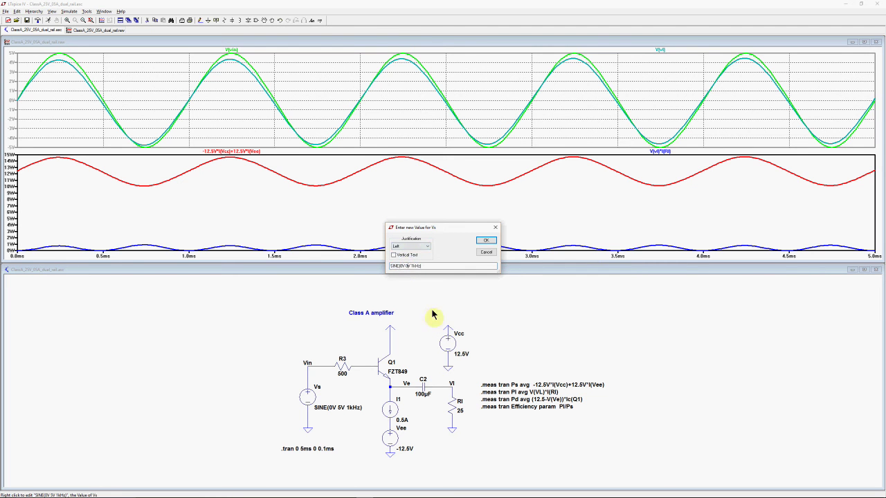
pyautogui.click(484, 240)
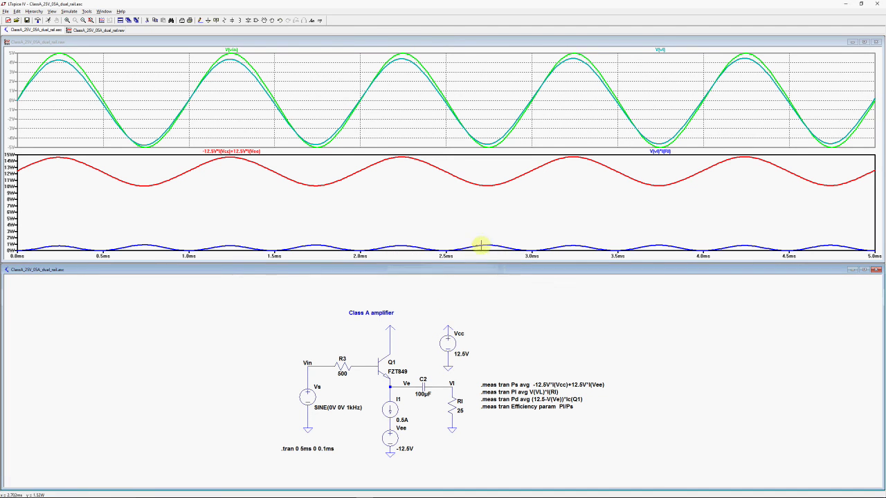
pyautogui.click(48, 22)
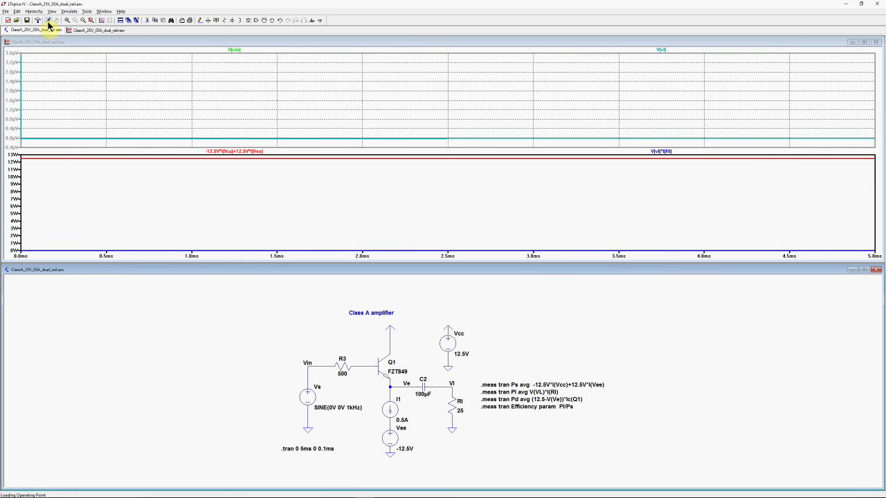
# - Check the load power, transistor dissipation, supply power and efficiency without input signal in the SPICE error log, and close the log
pyautogui.hotkey('ctrl', 'l')
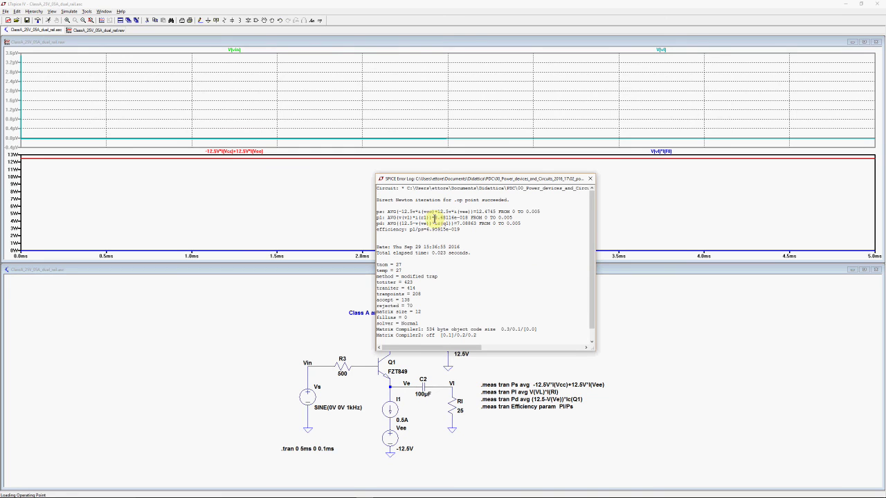
pyautogui.moveTo(434, 217); pyautogui.dragTo(471, 217)
pyautogui.moveTo(456, 224); pyautogui.dragTo(478, 224)
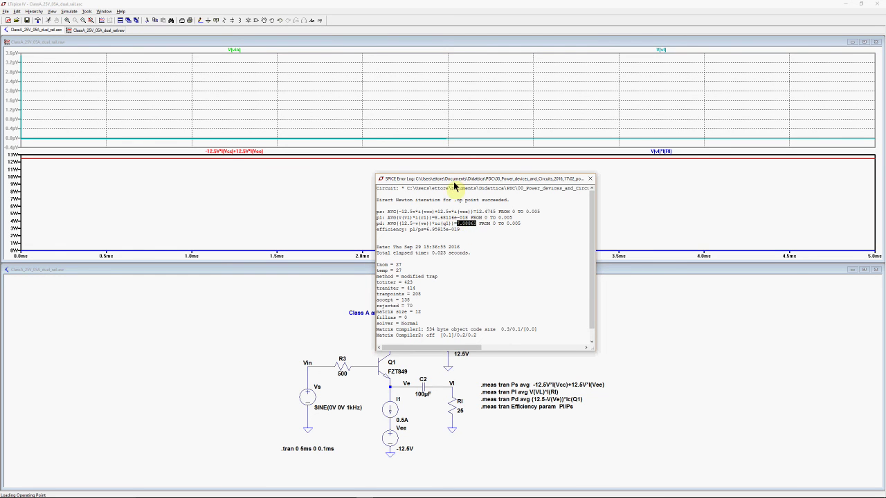
pyautogui.moveTo(453, 179); pyautogui.dragTo(446, 175)
pyautogui.moveTo(468, 208); pyautogui.dragTo(488, 213)
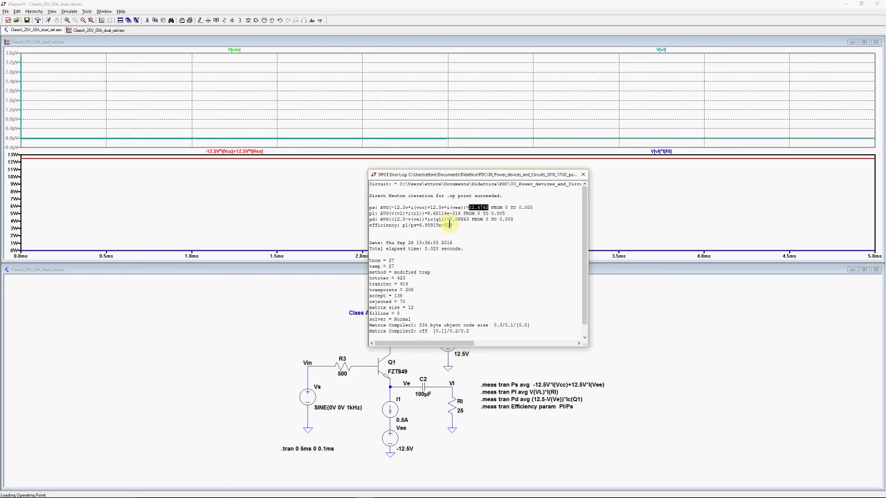
pyautogui.moveTo(454, 225); pyautogui.dragTo(418, 225)
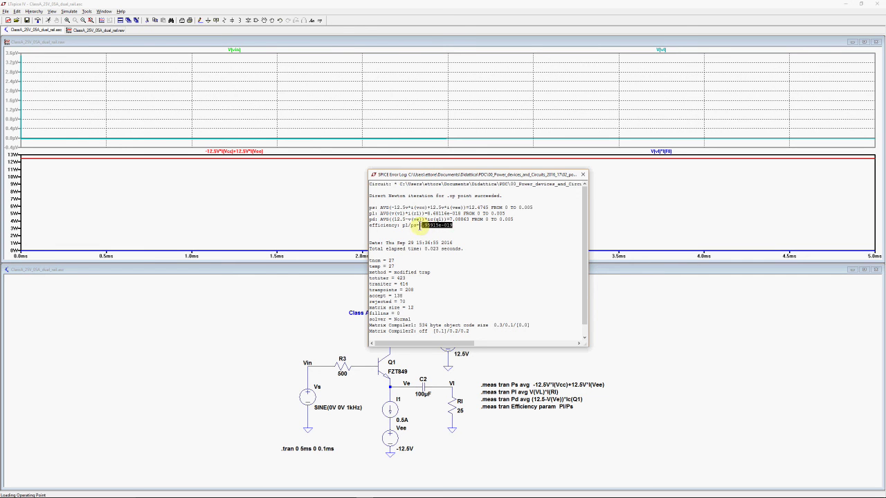
pyautogui.click(583, 175)
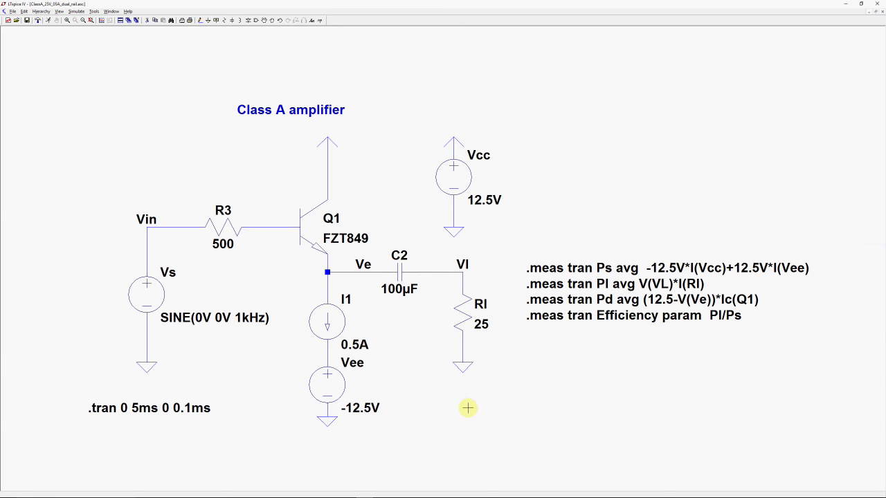